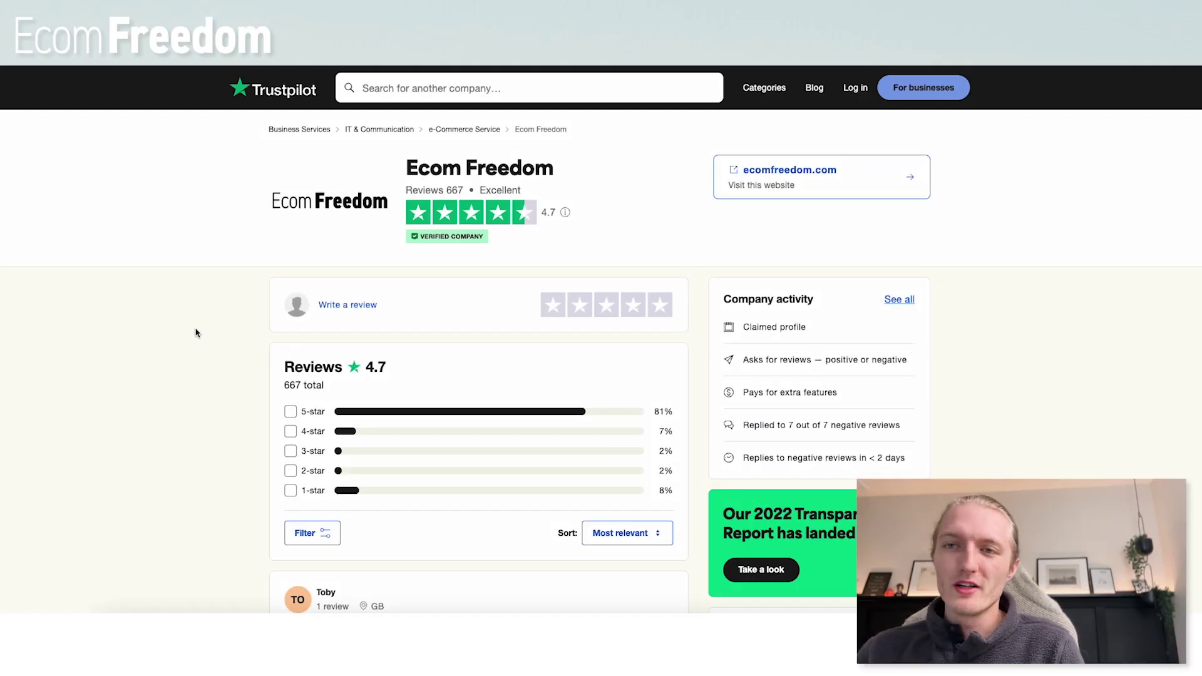
Scroll through the Ecom Freedom reviews and replies on Trustpilot.
scroll(209, 344, "down", 10)
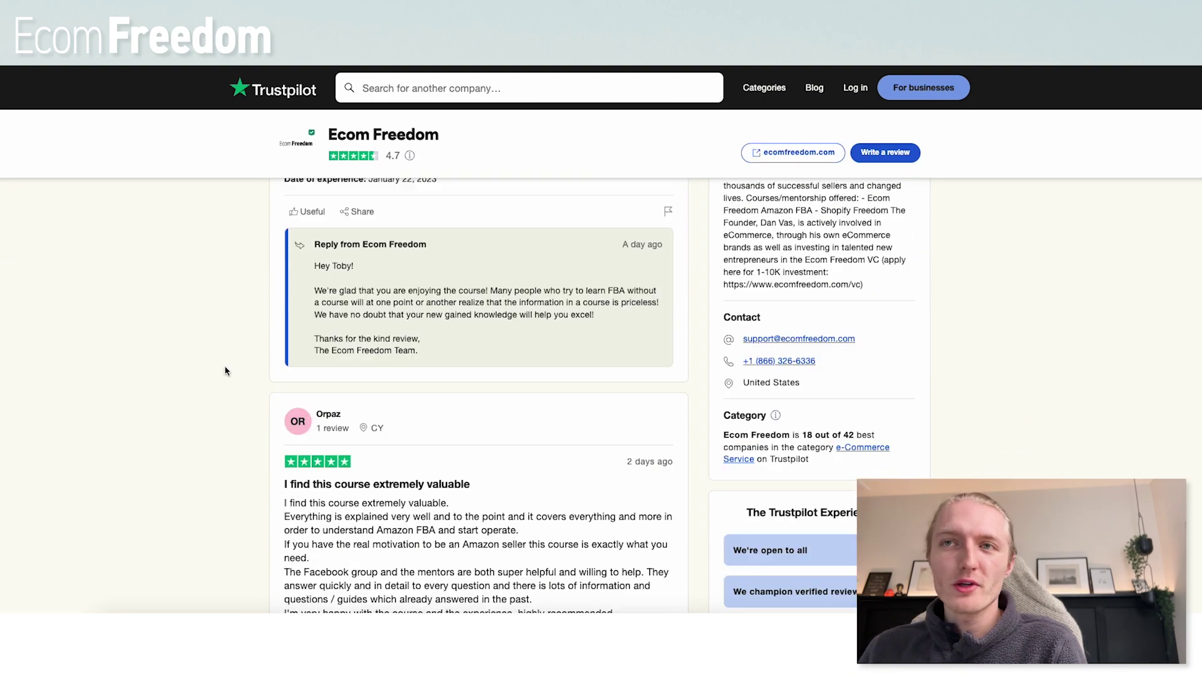
scroll(224, 371, "down", 5)
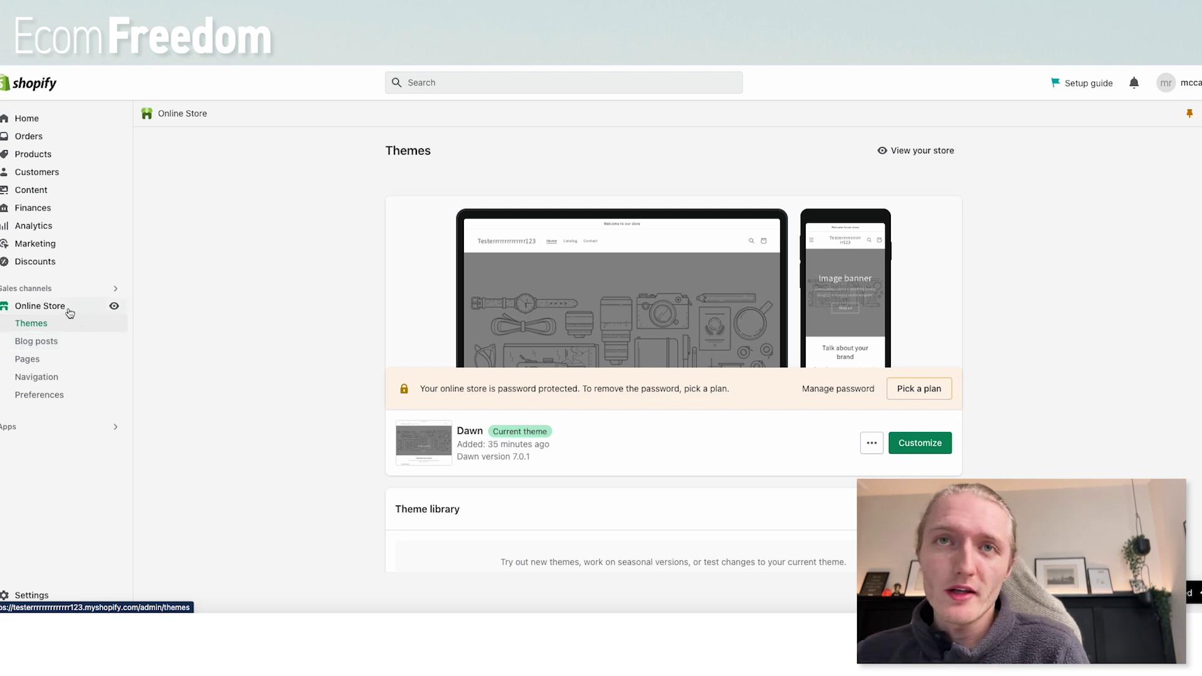
Search the Shopify App Store for 'reviews' from the Apps menu.
left_click(45, 431)
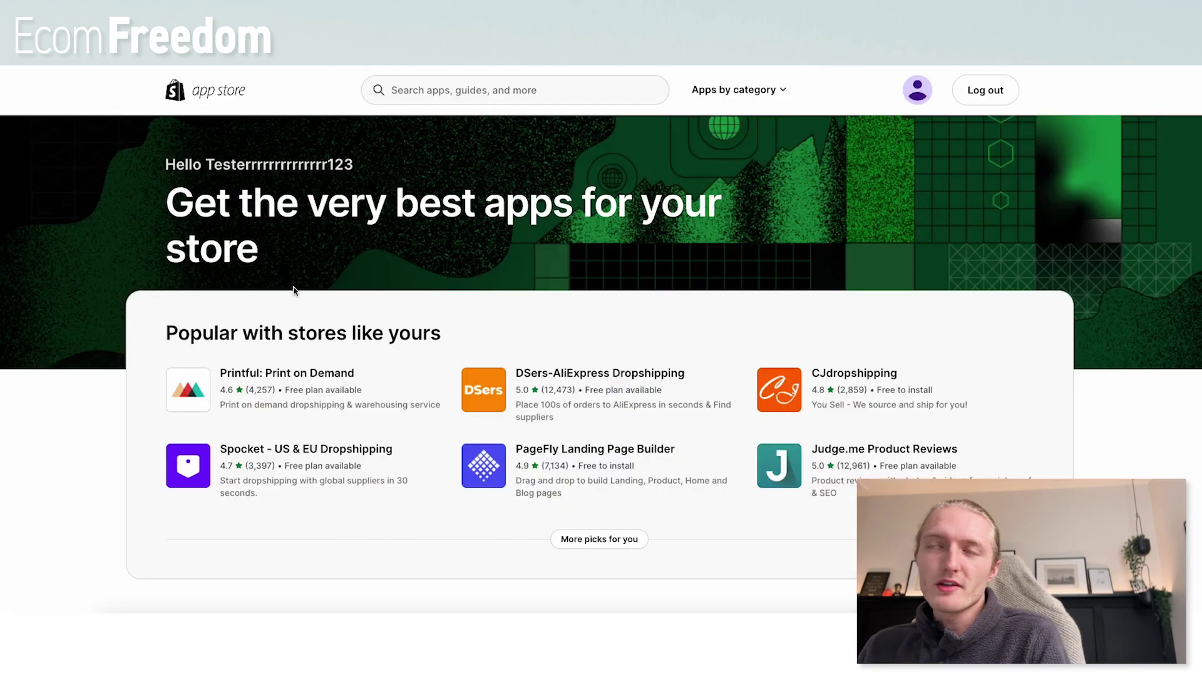
left_click(450, 92)
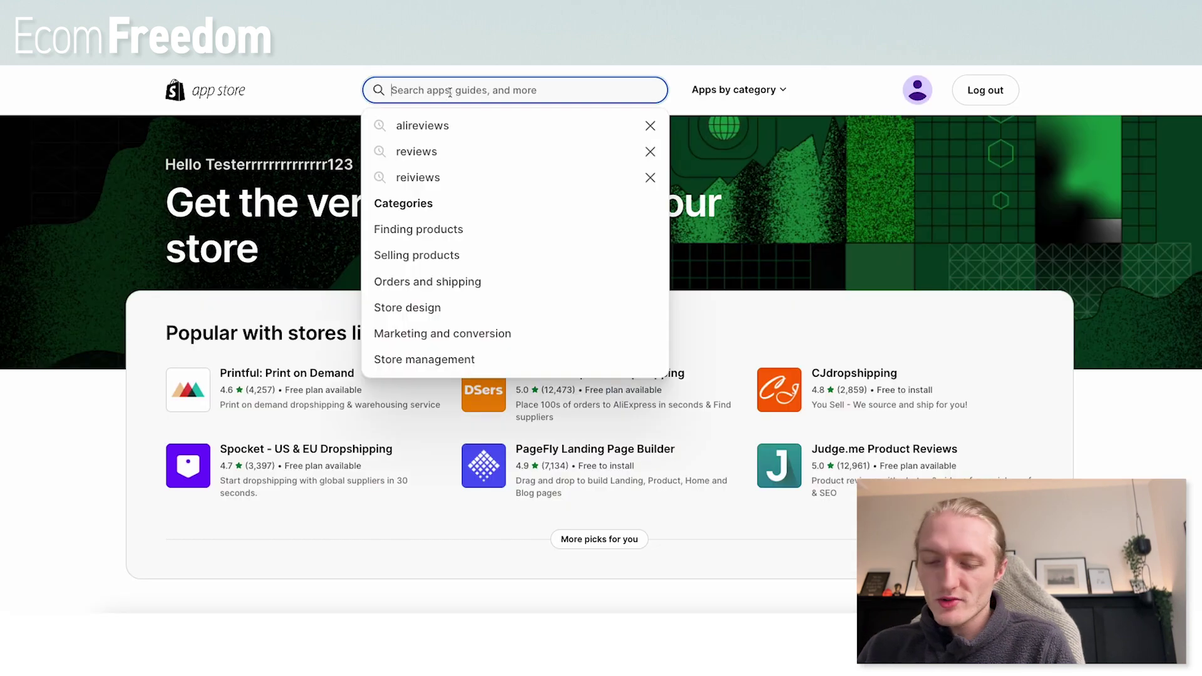
type("reviews")
key("Return")
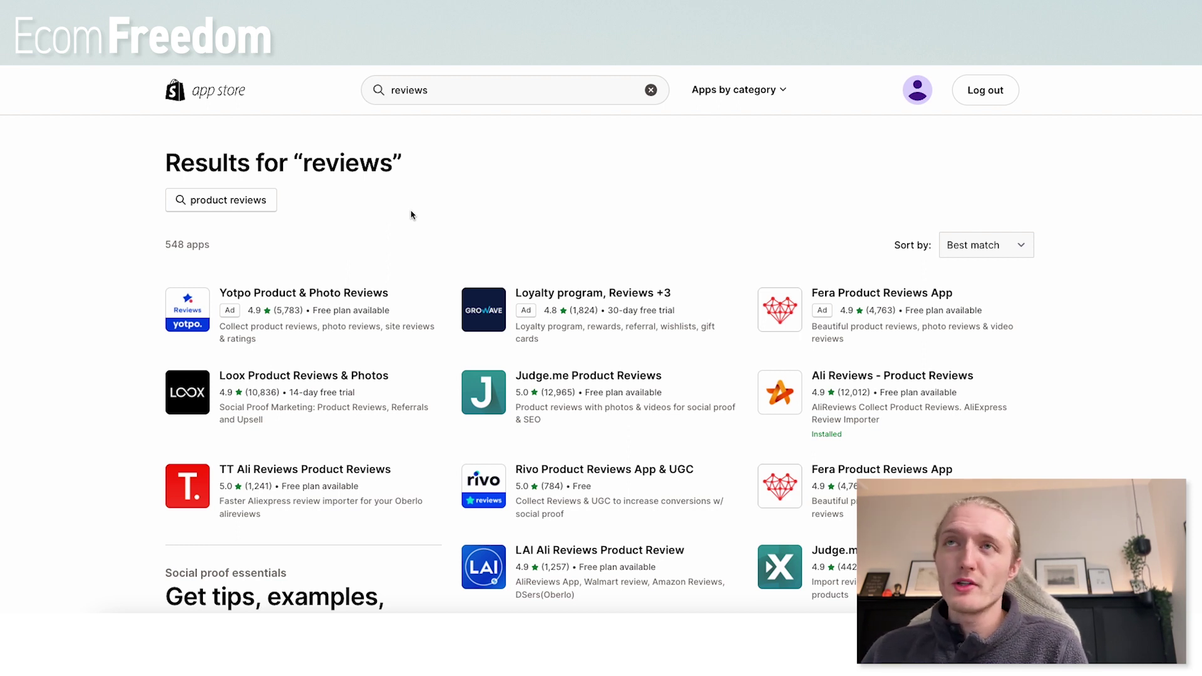
Compare the Yotpo and Stamped review app listings, then open the installed Ali Reviews app.
left_click(288, 51)
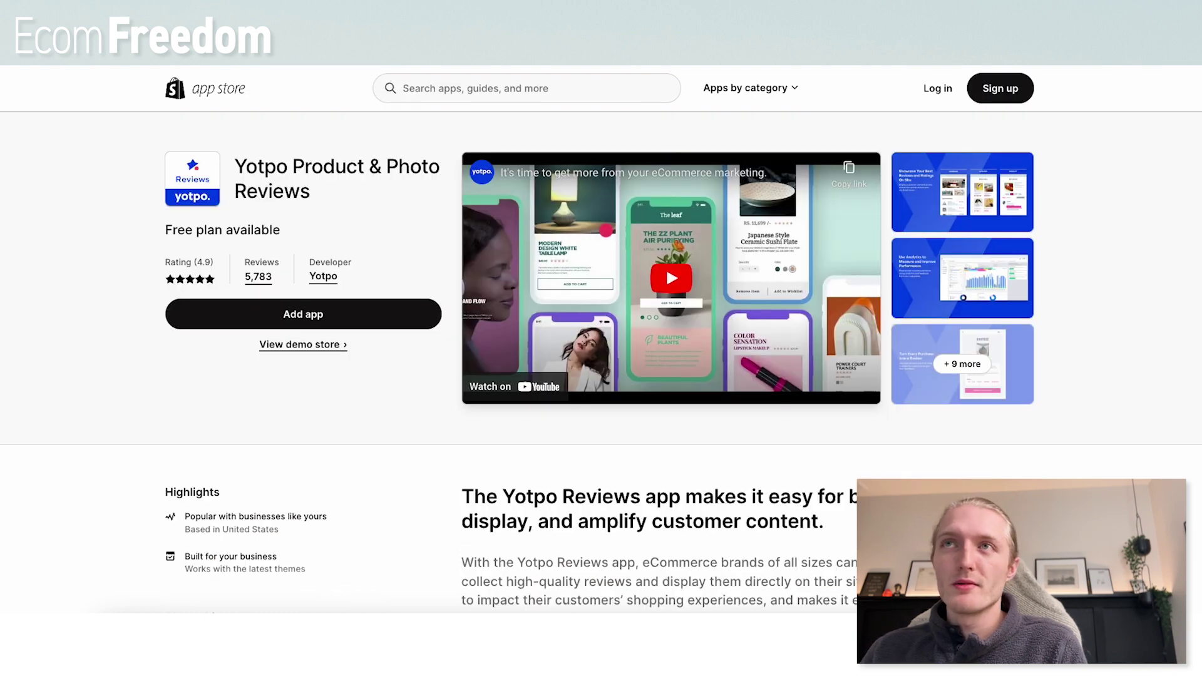
key("ctrl+Tab")
key("ctrl+Tab")
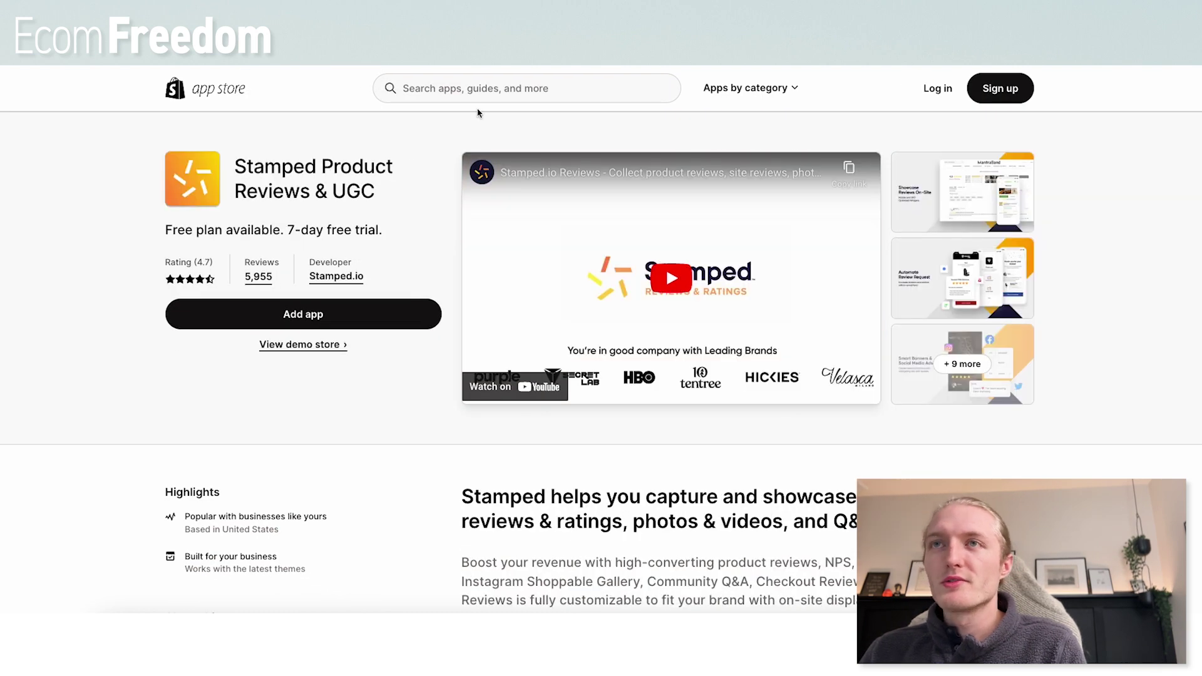
key("ctrl+shift+Tab")
key("ctrl+shift+Tab")
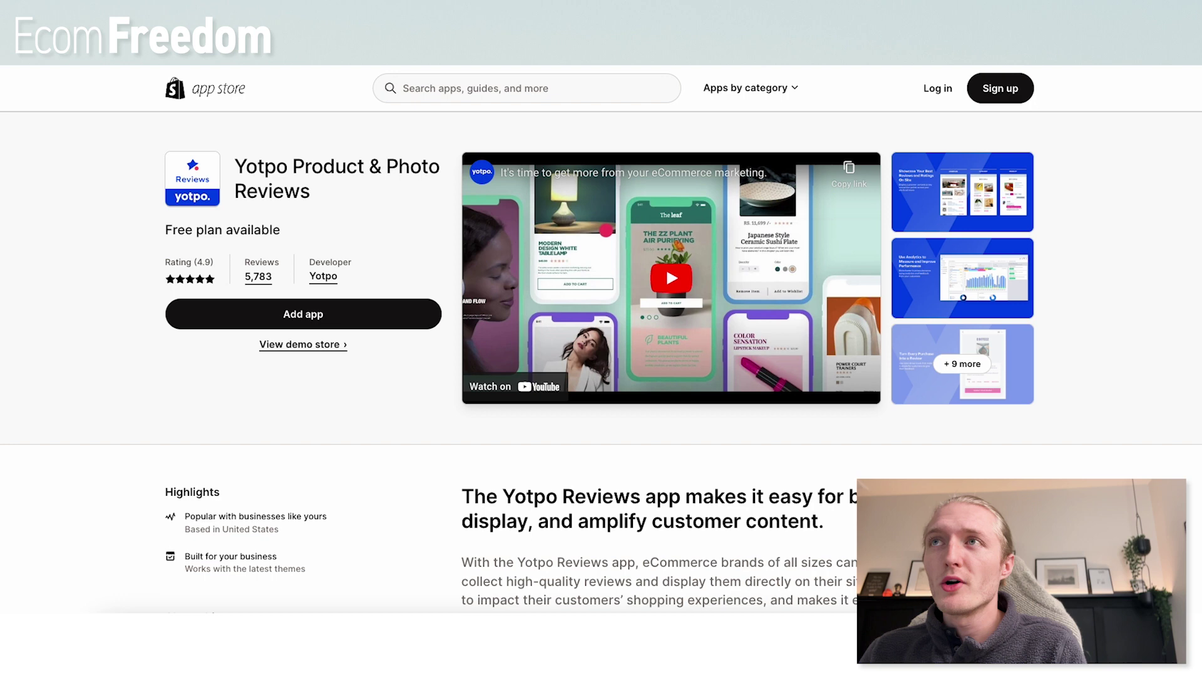
key("ctrl+shift+Tab")
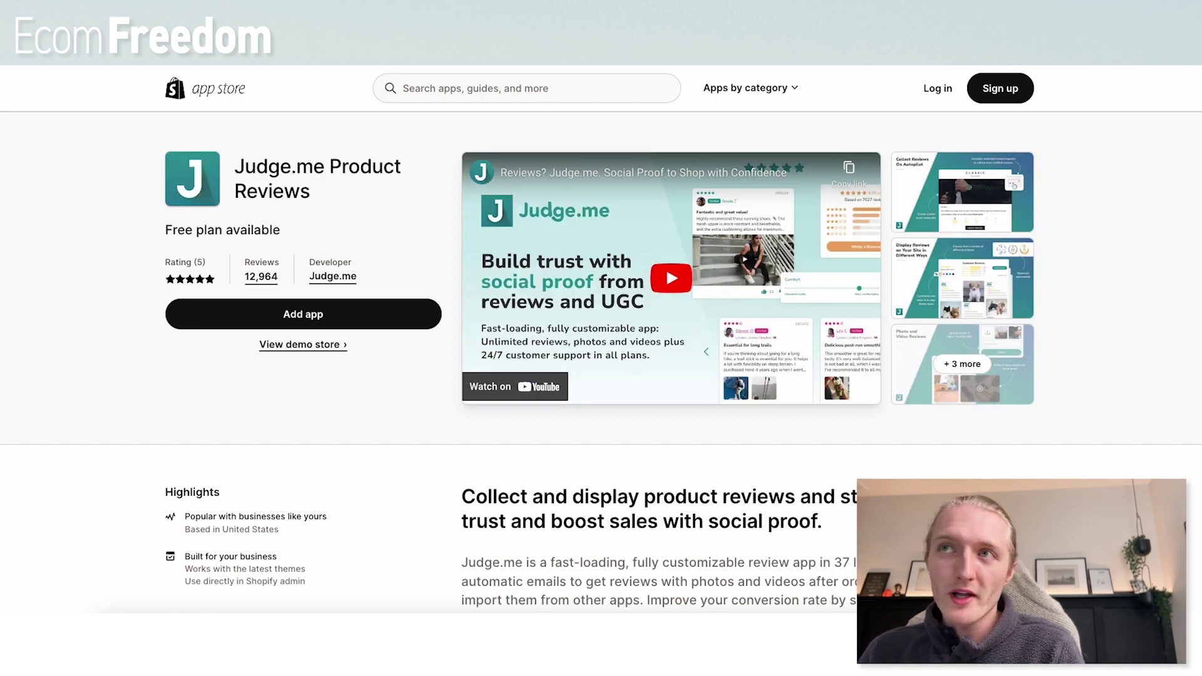
key("ctrl+shift+Tab")
left_click(535, 159)
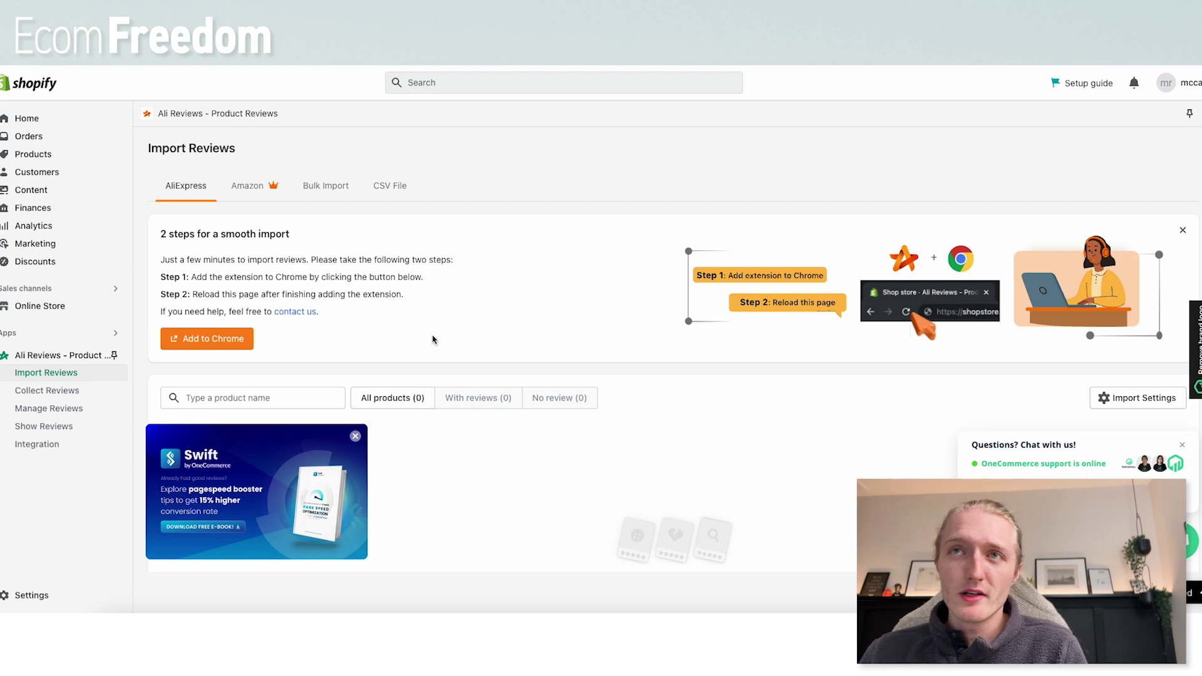
Compare Ali Reviews' Amazon and AliExpress import options, then go to Online Store.
left_click(250, 185)
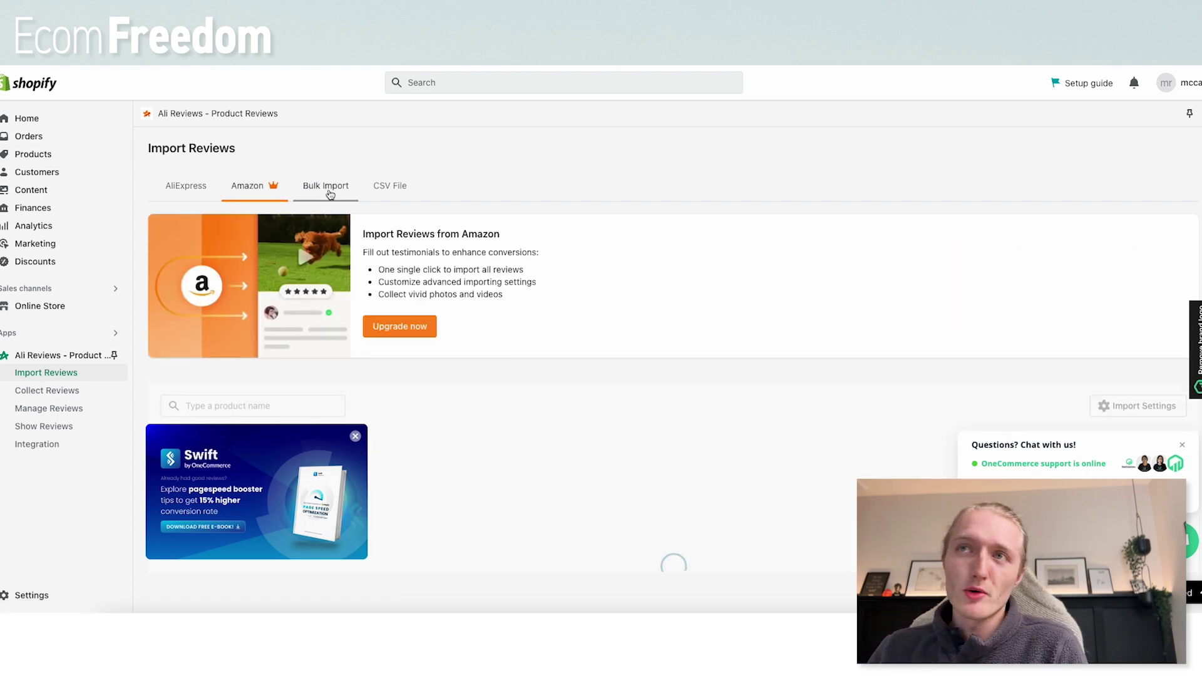
left_click(186, 186)
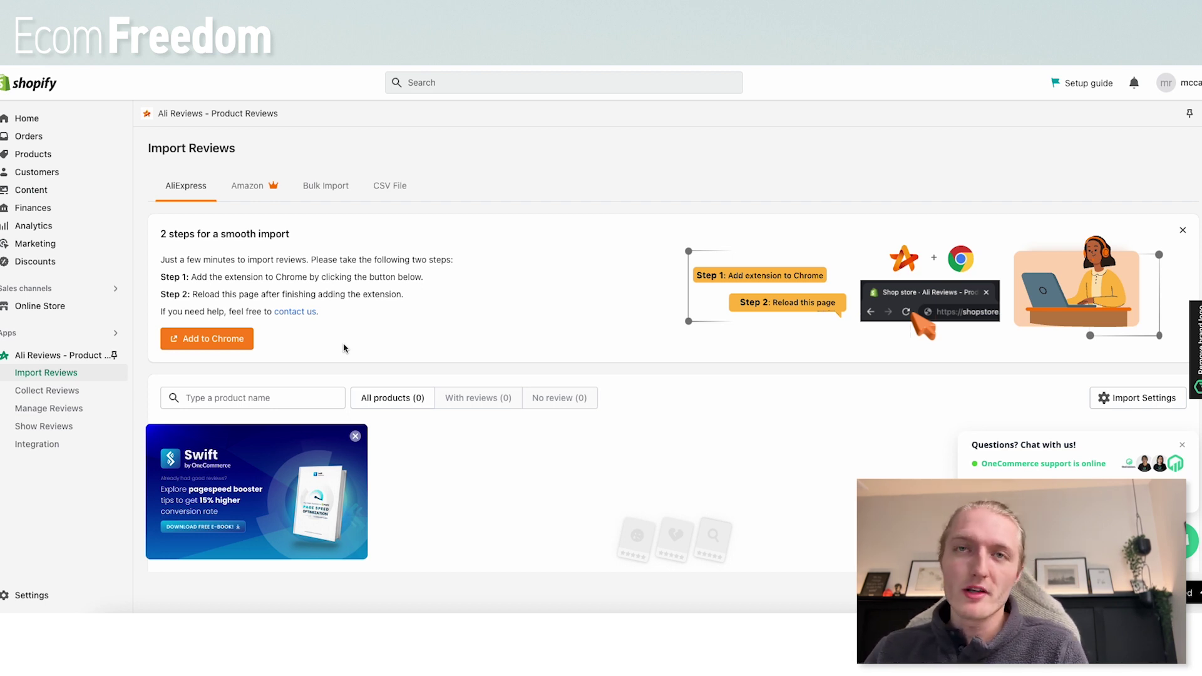
left_click(31, 308)
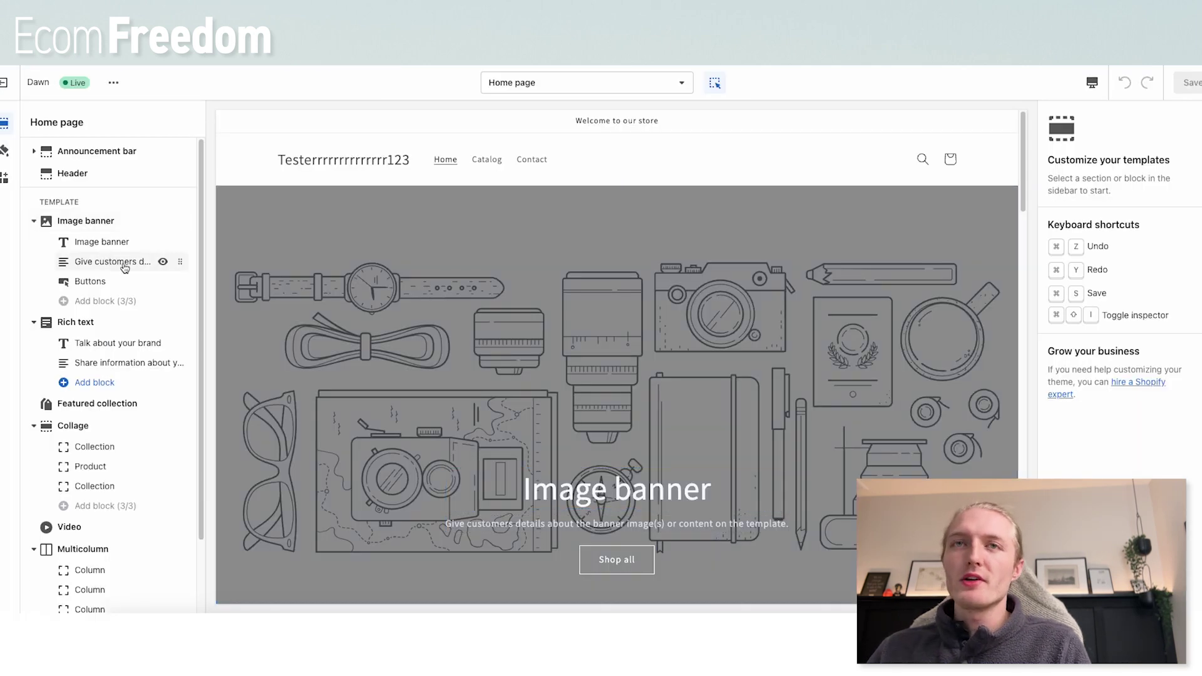
Open the T shirt's Default product template via Catalog and search Product information blocks for 'review'.
left_click(489, 164)
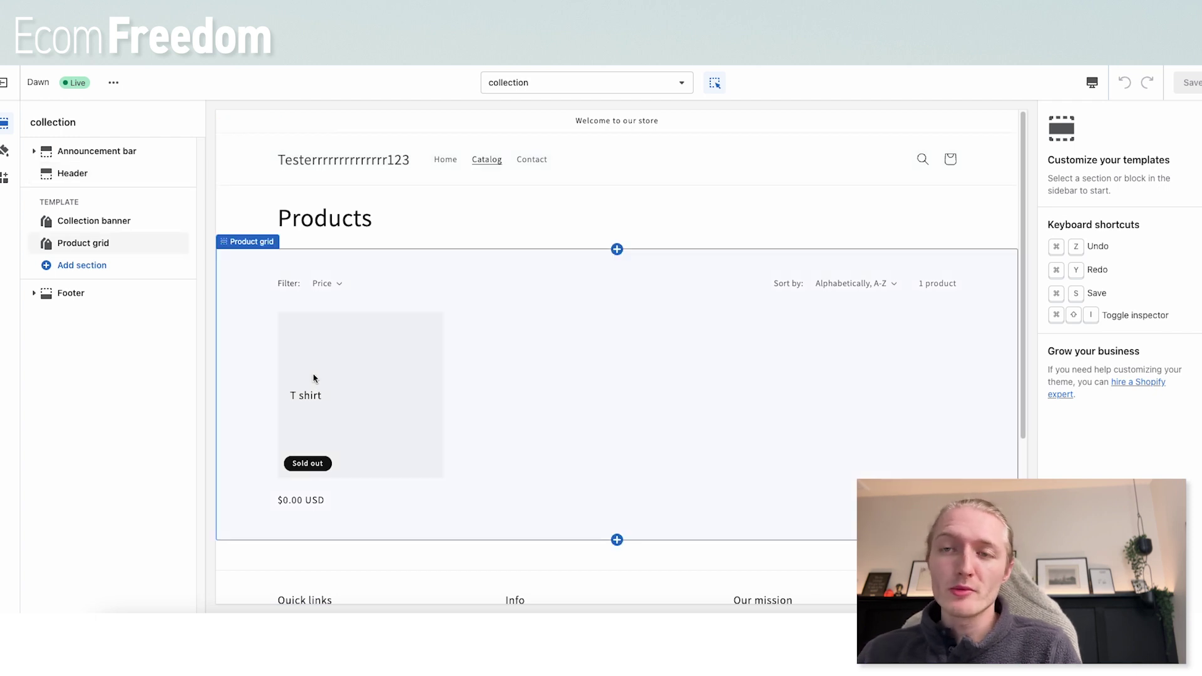
left_click(351, 412)
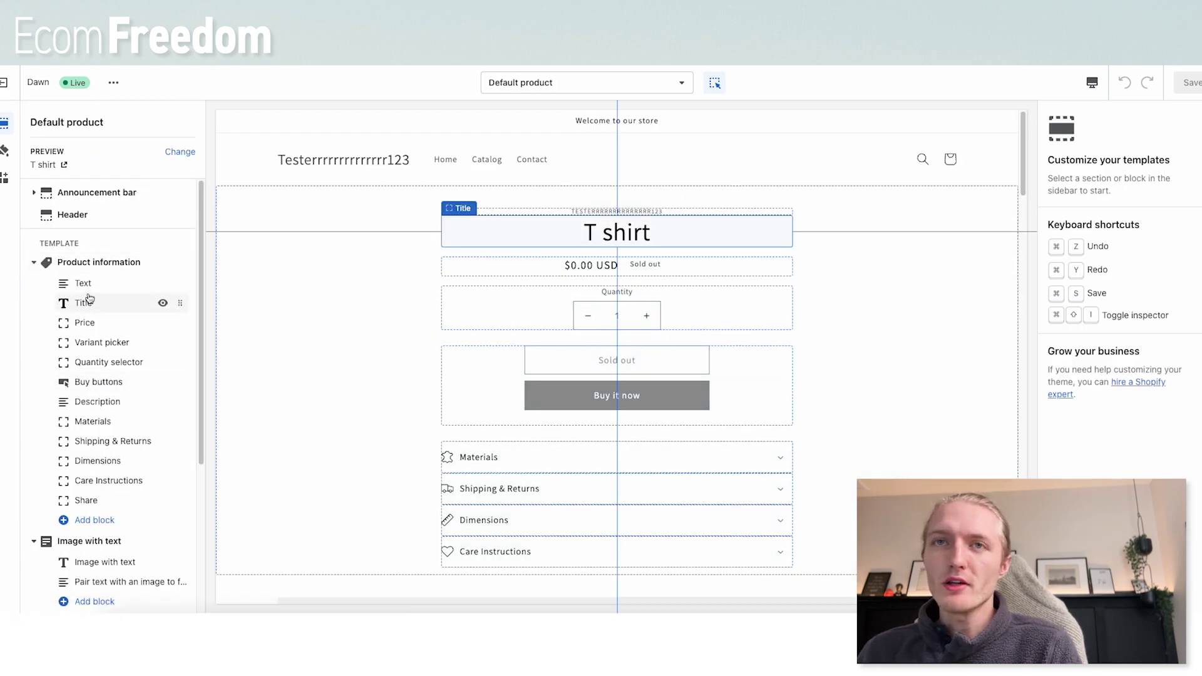
scroll(90, 299, "down", 4)
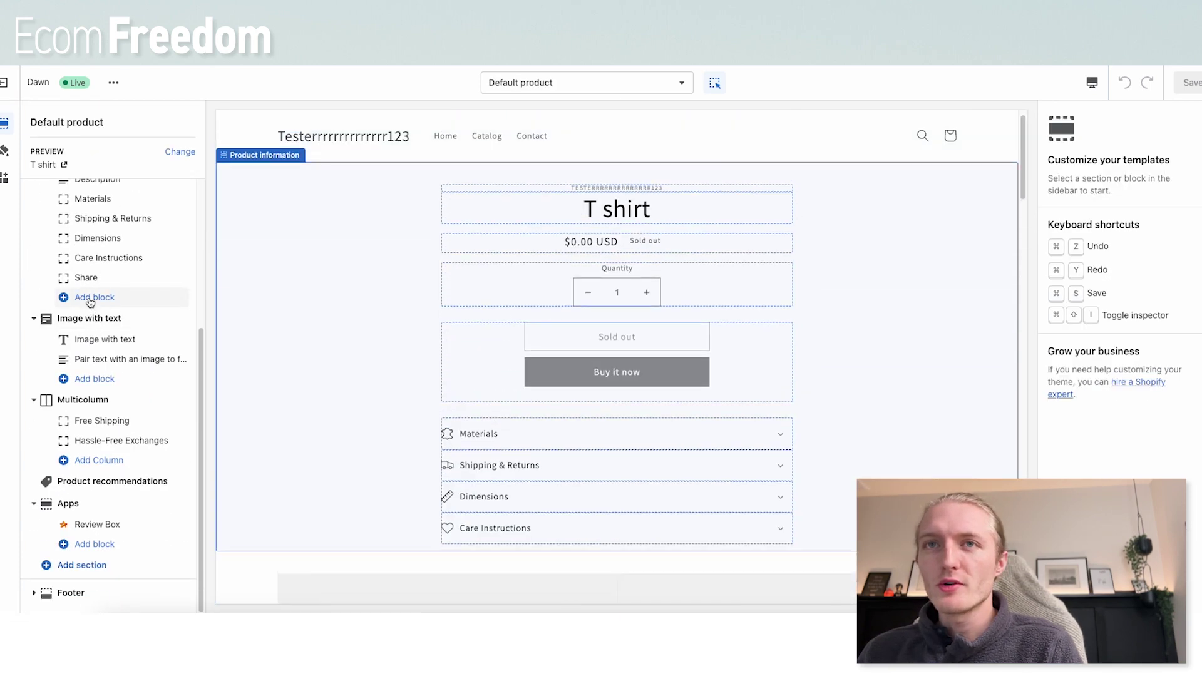
left_click(91, 299)
type("review")
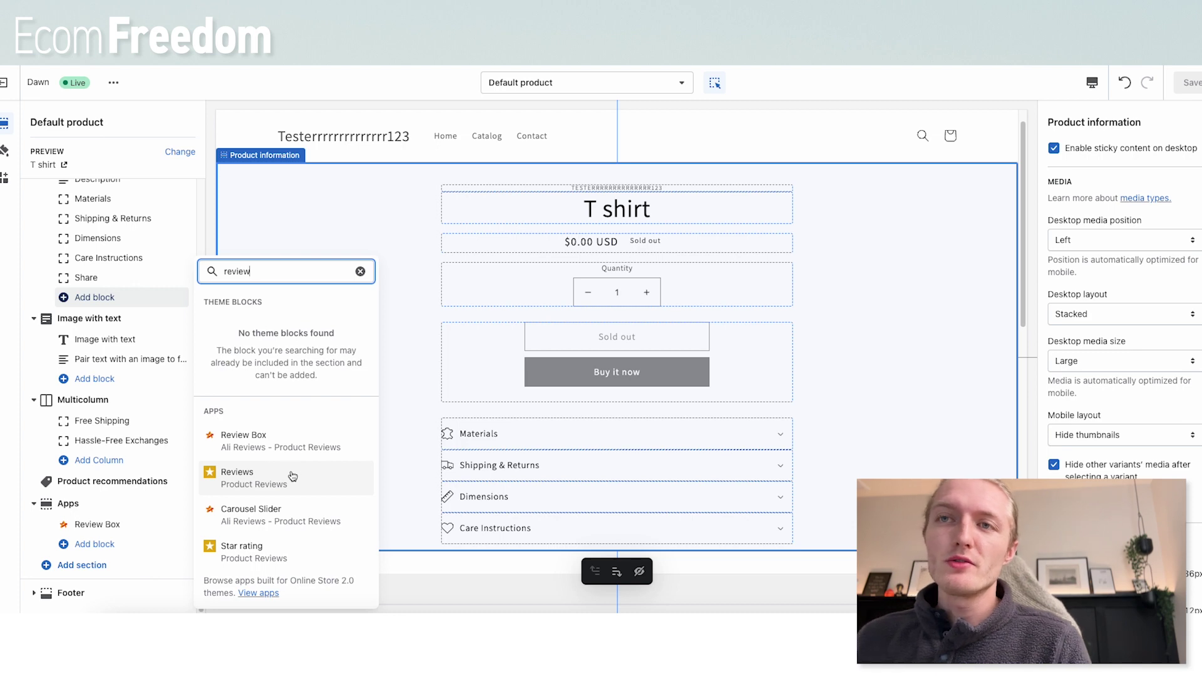
Add the Reviews app block and the Ali Reviews Review Box block to Product information.
left_click(292, 476)
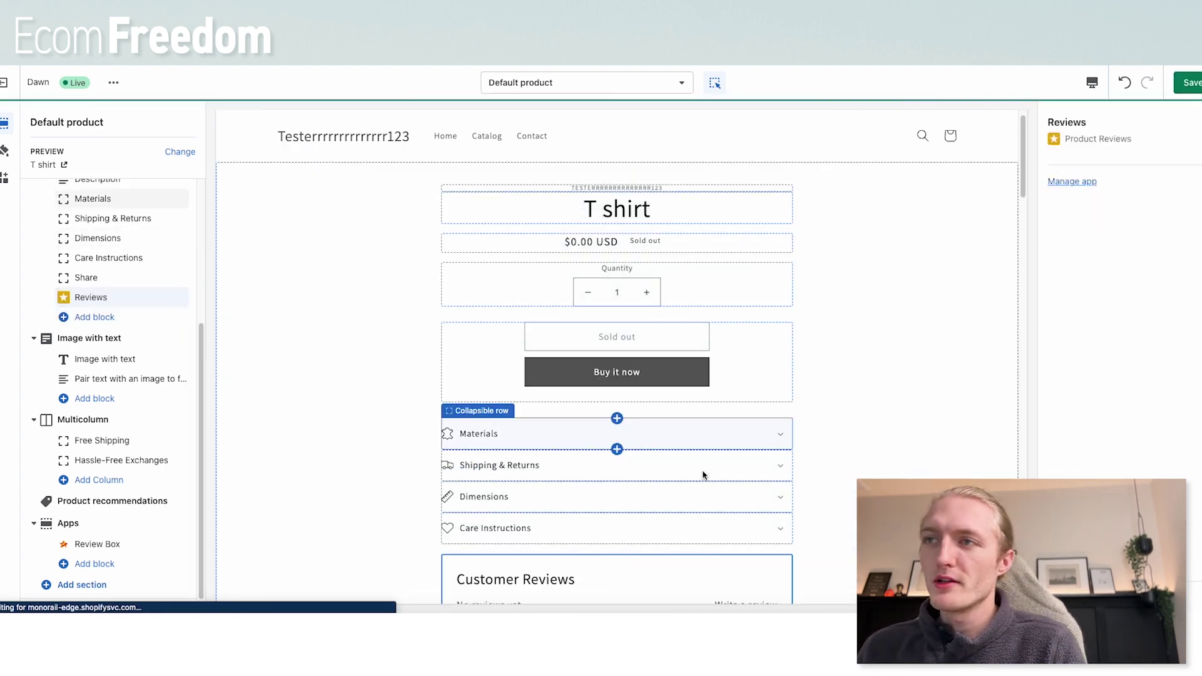
scroll(500, 276, "up", 1)
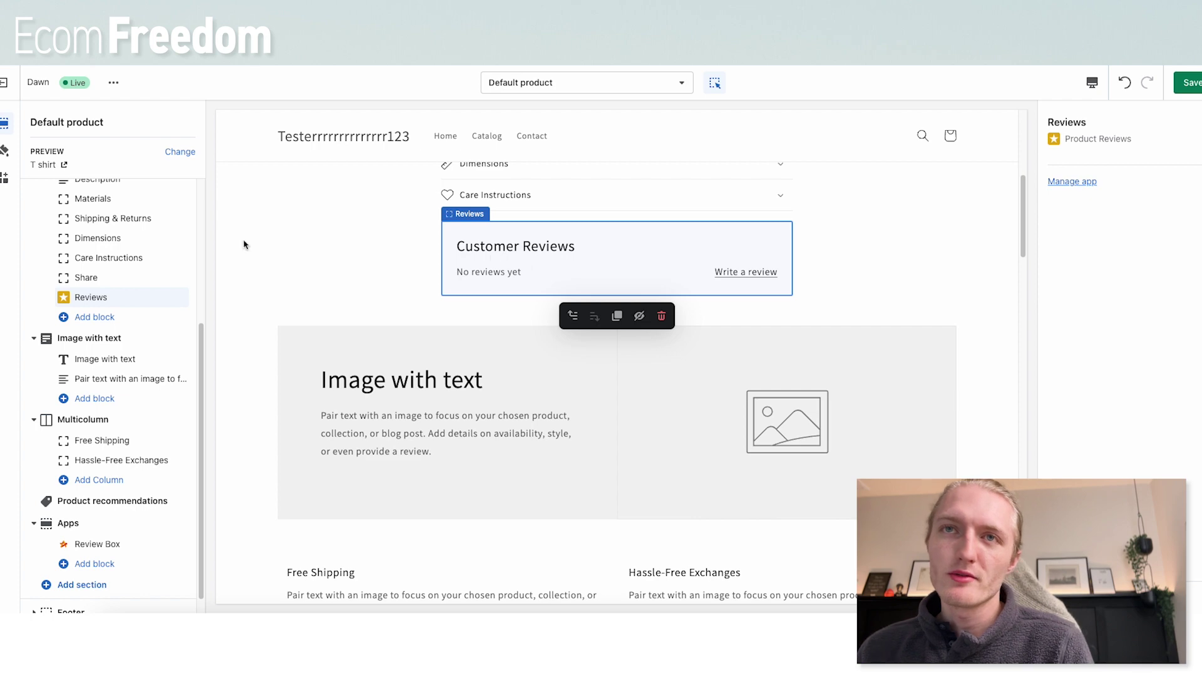
left_click(94, 317)
type("review")
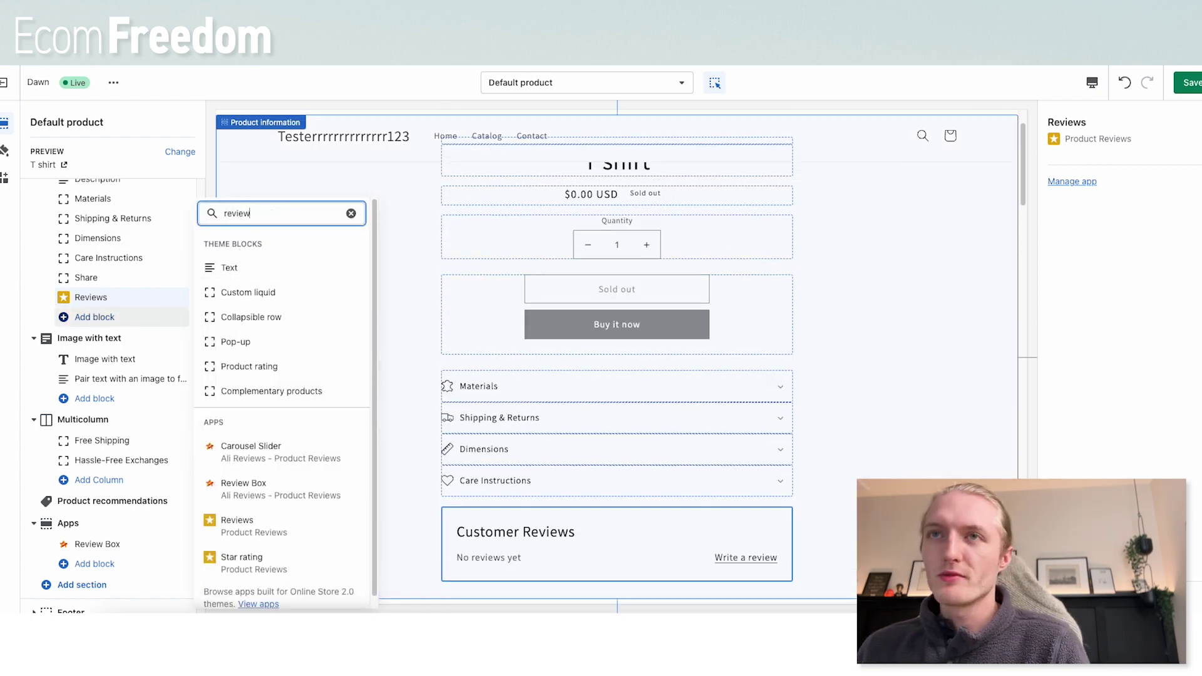
left_click(280, 444)
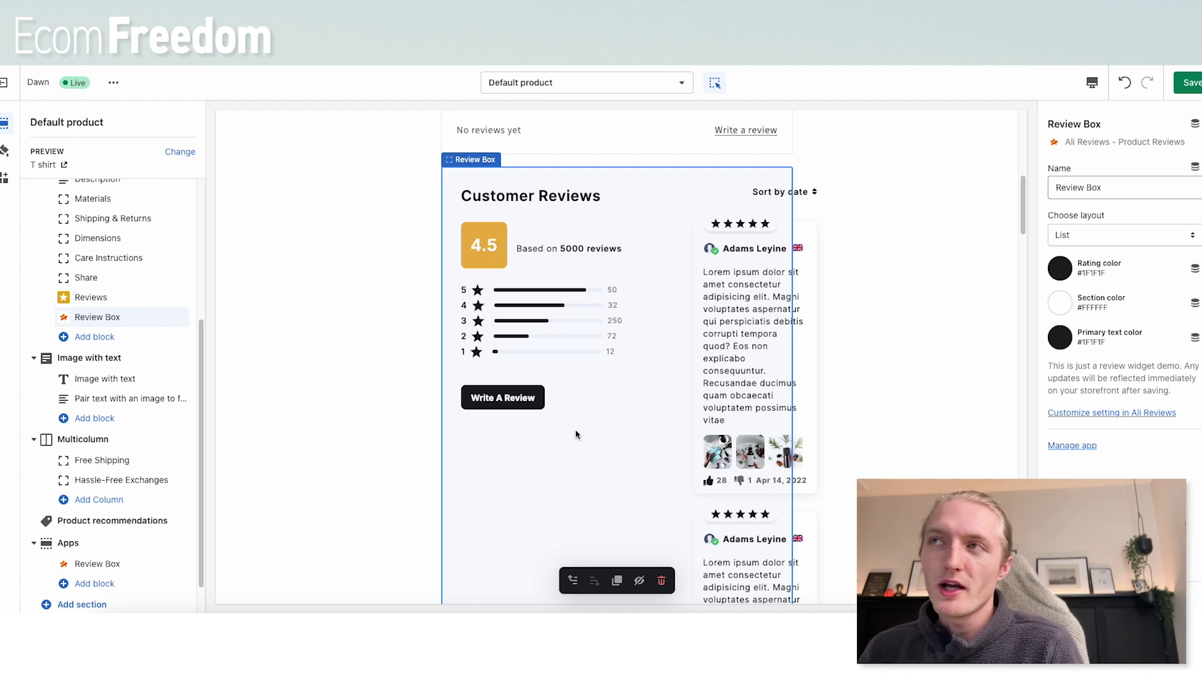
Add the Product Reviews Star rating block and drag it under the product title.
scroll(577, 432, "up", 6)
left_click(94, 337)
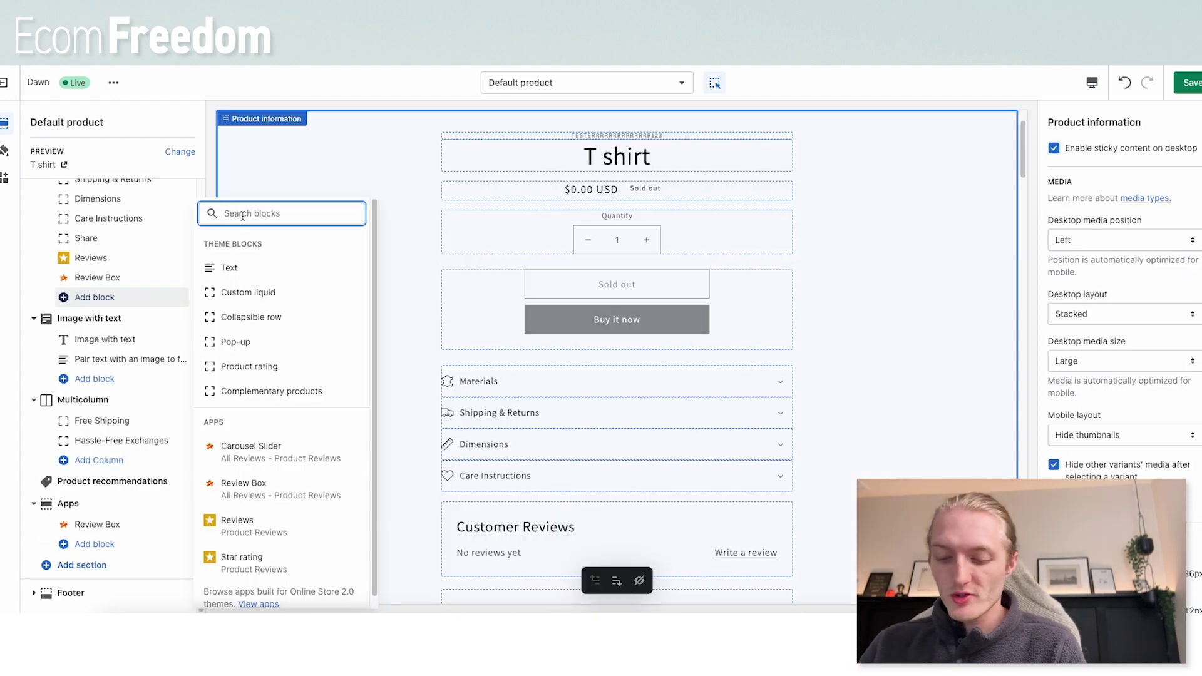
type("review")
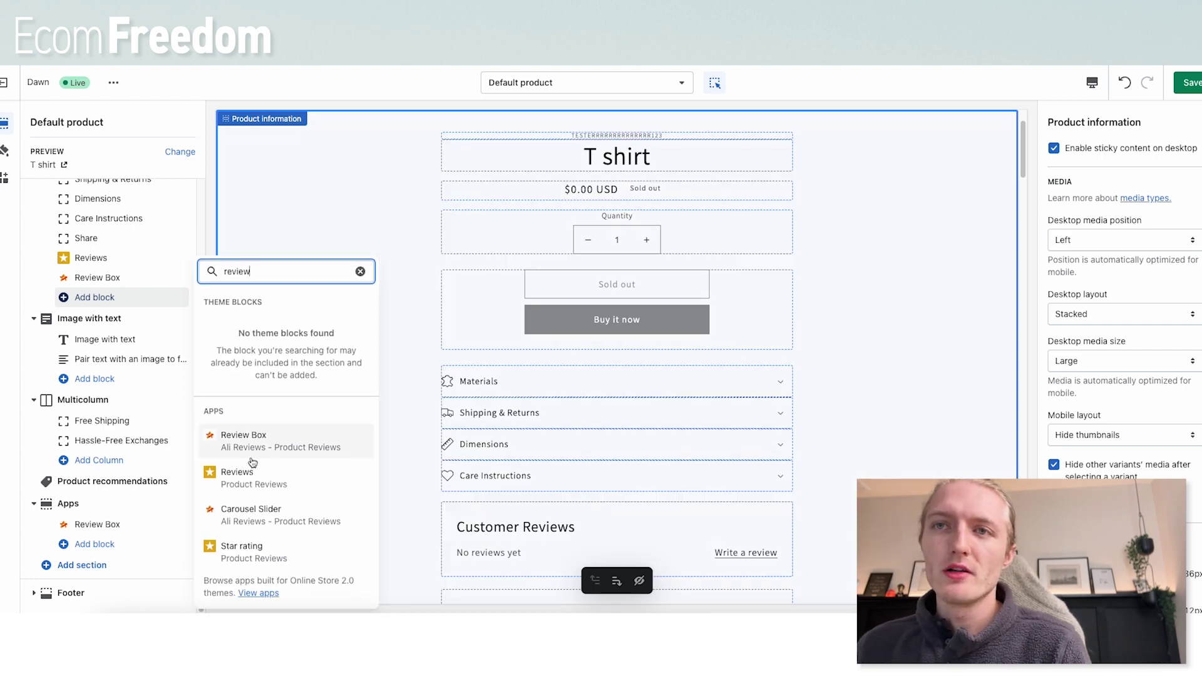
left_click(254, 547)
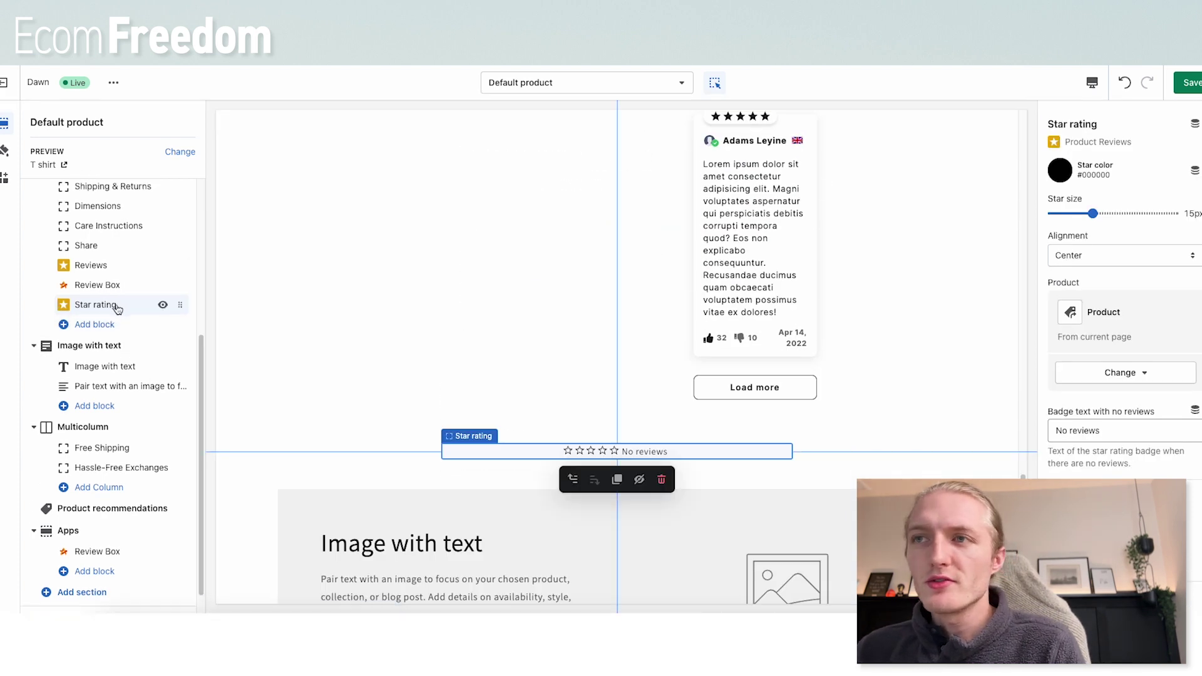
scroll(125, 341, "up", 2)
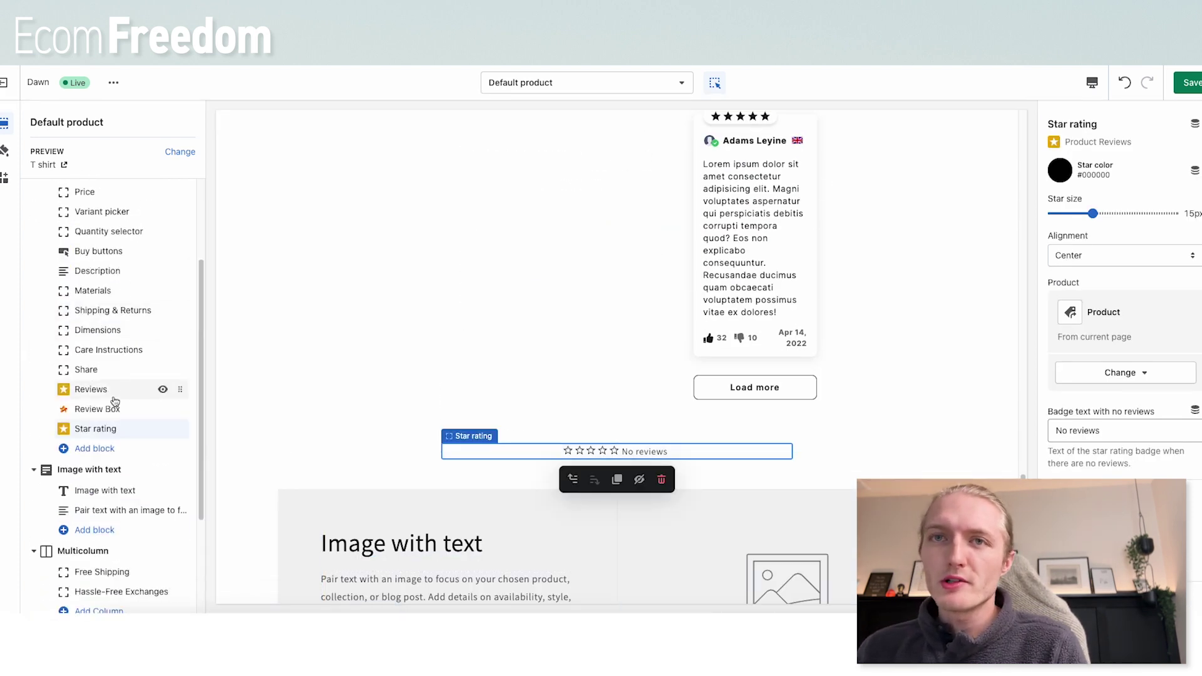
left_click_drag(179, 431, 129, 322)
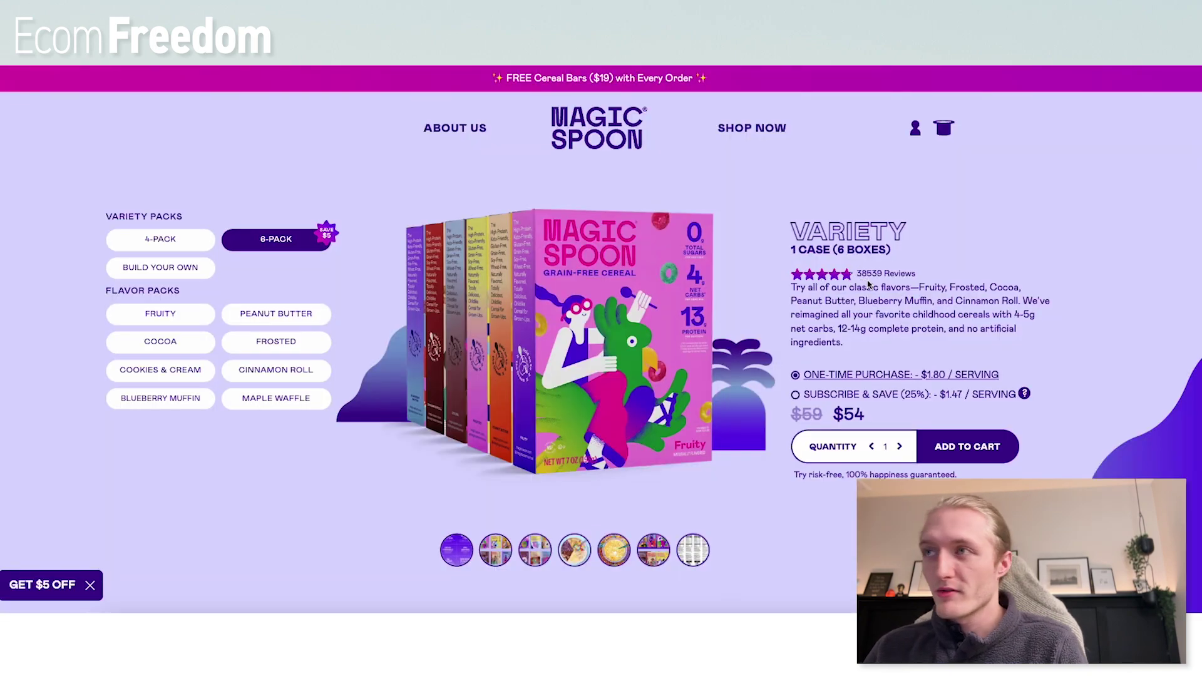
Check Magic Spoon's reviews section for comparison, then open the live store.
left_click(827, 277)
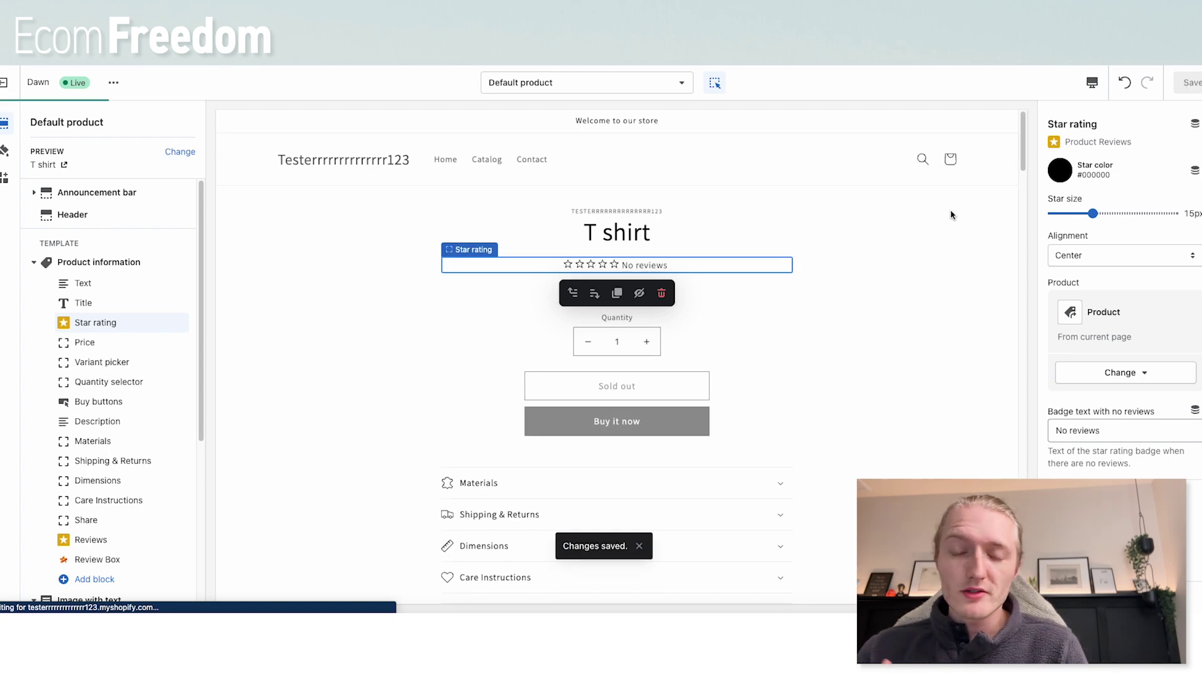
scroll(659, 363, "down", 3)
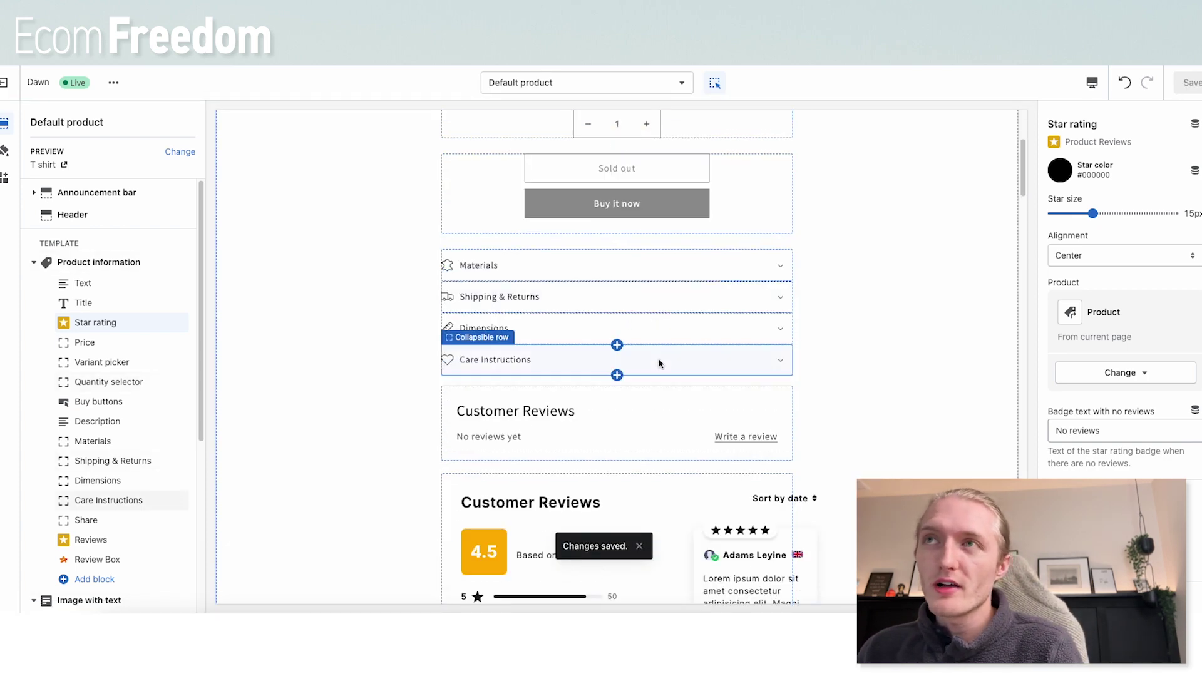
left_click(4, 82)
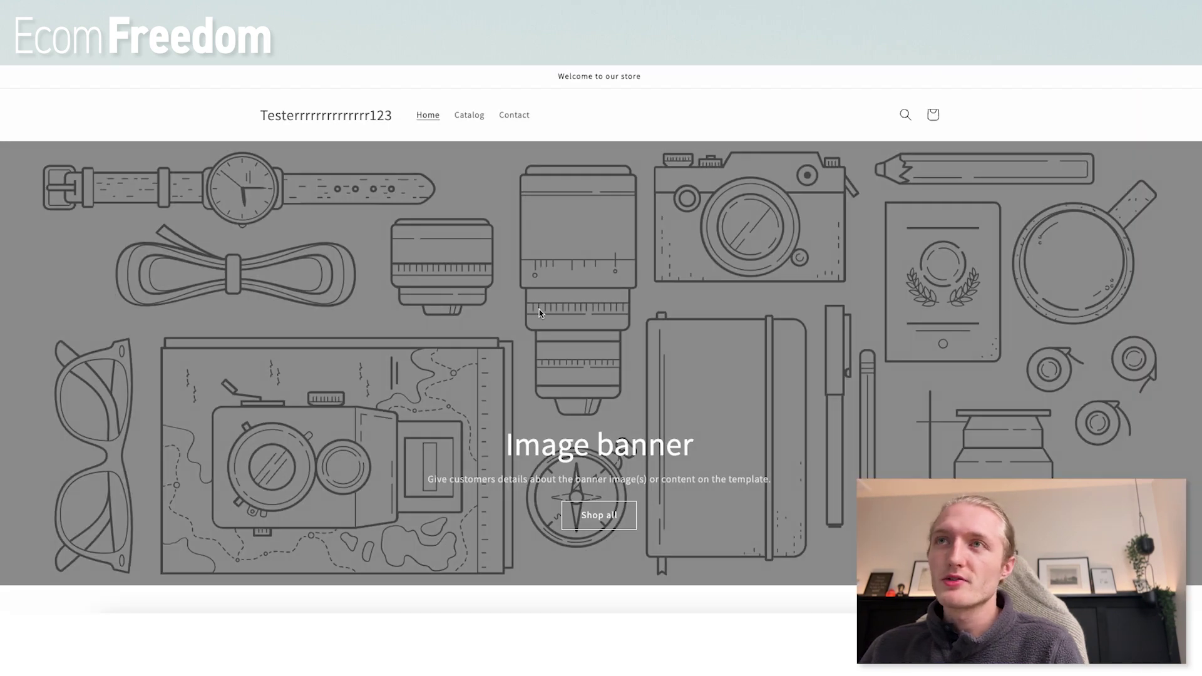
Open the T shirt product page from Catalog and check the rating text under its title.
left_click(469, 115)
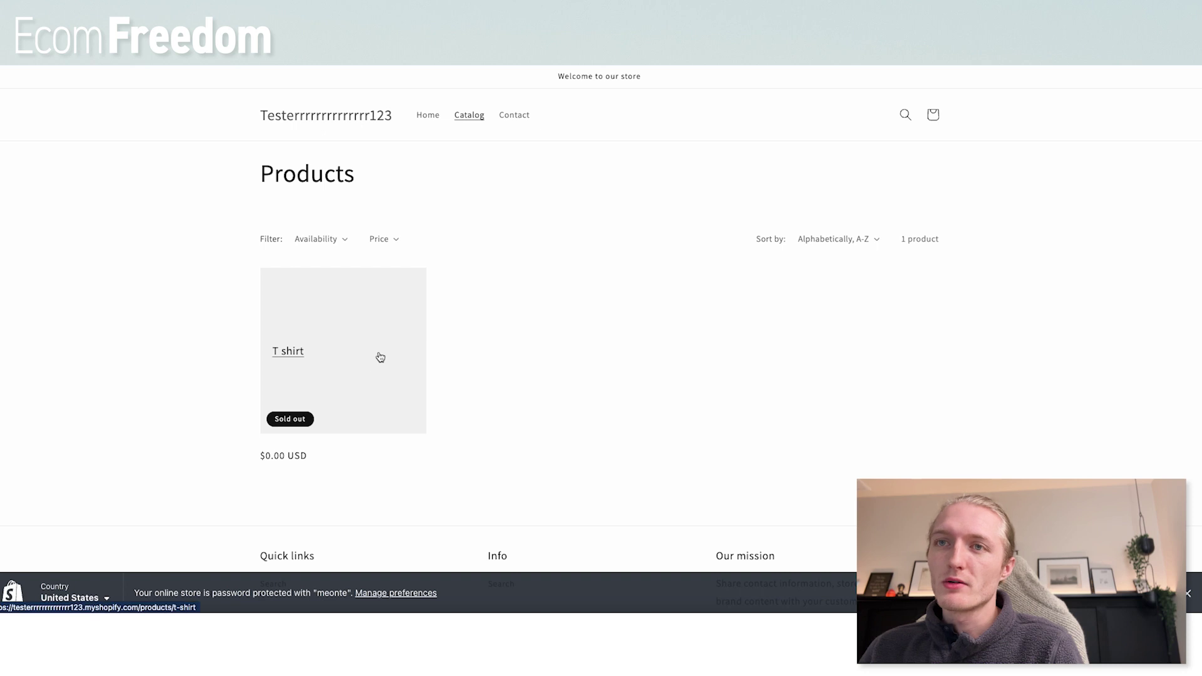
left_click(380, 357)
left_click_drag(552, 220, 645, 221)
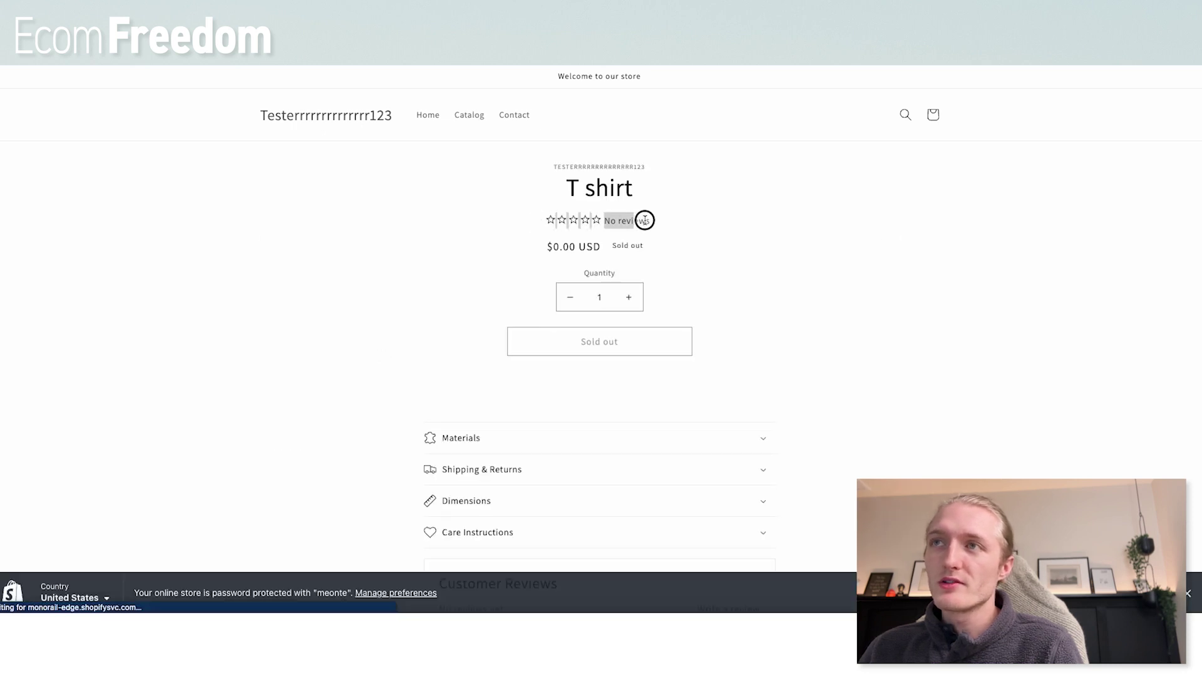
Open the write-a-review form in the T shirt's Customer Reviews section.
scroll(601, 299, "down", 5)
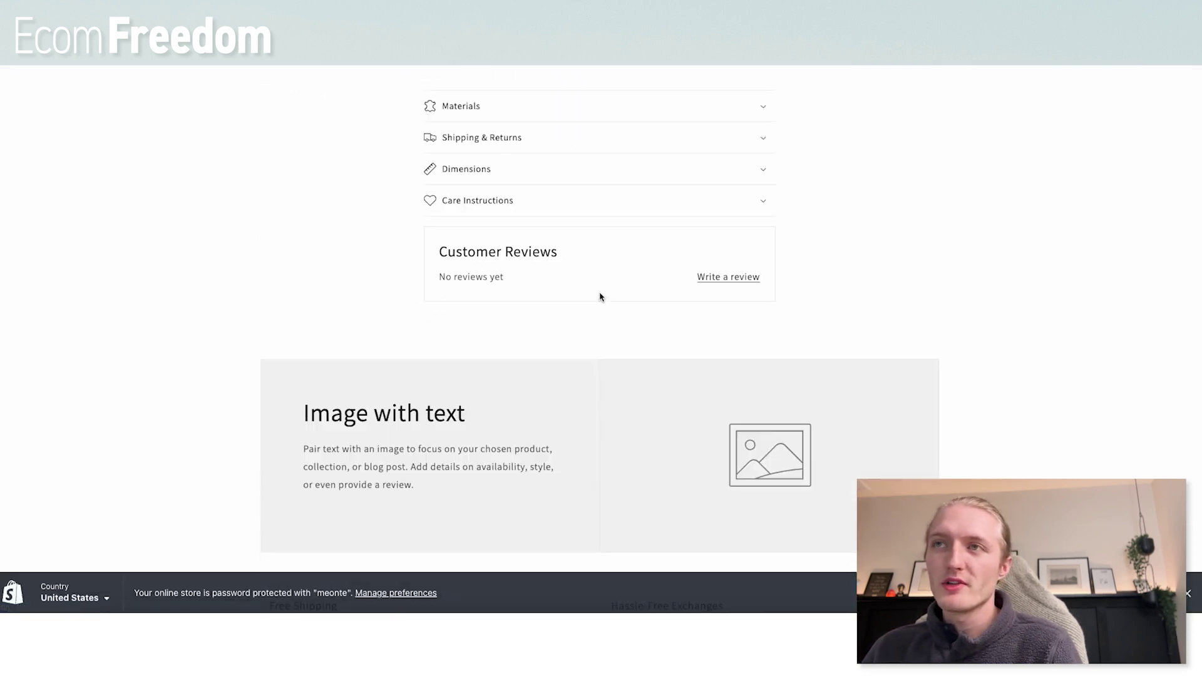
left_click(703, 279)
left_click(526, 368)
scroll(569, 361, "down", 4)
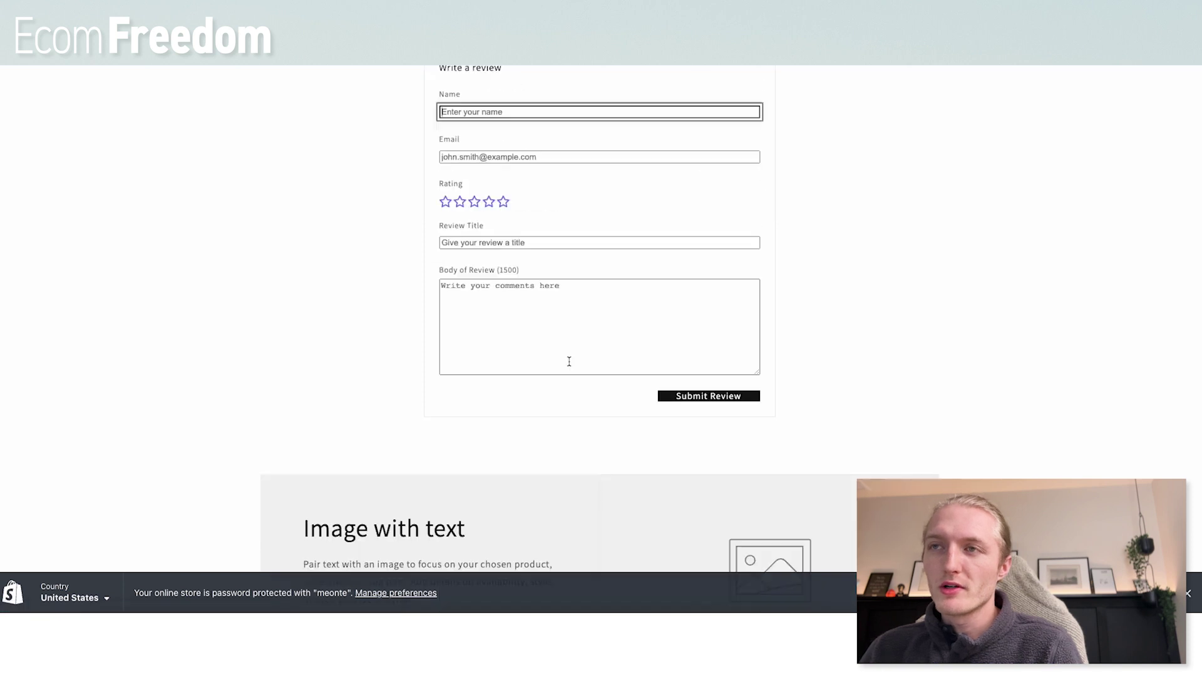
scroll(453, 317, "down", 4)
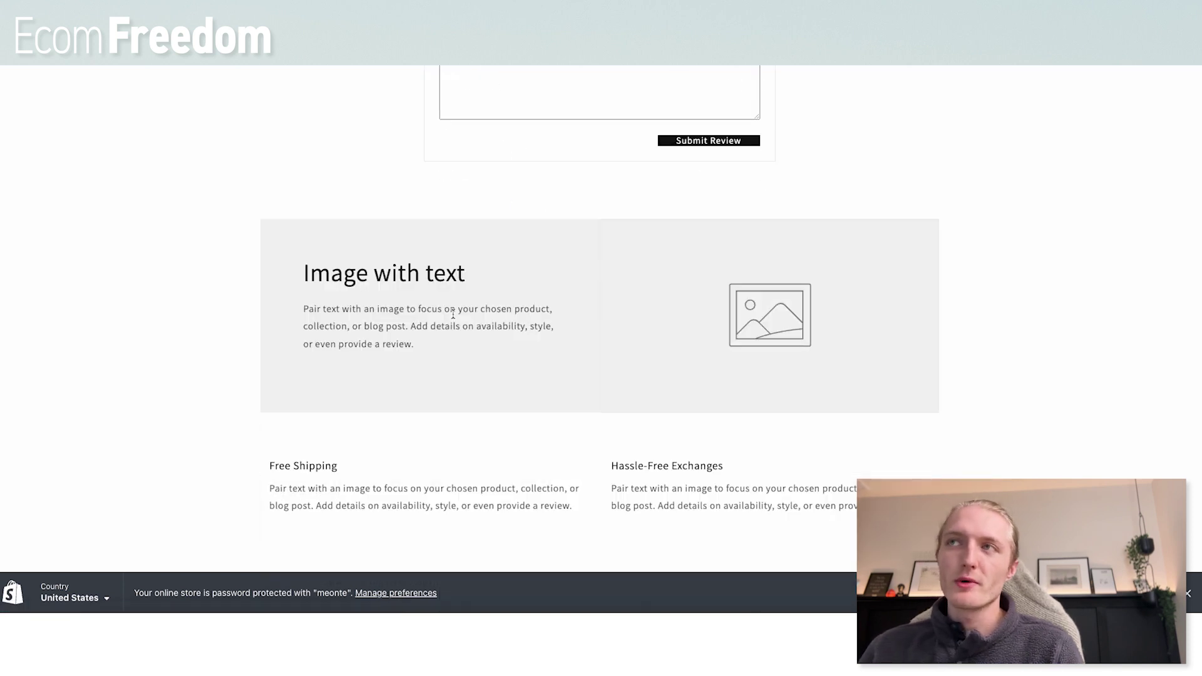
scroll(453, 315, "up", 8)
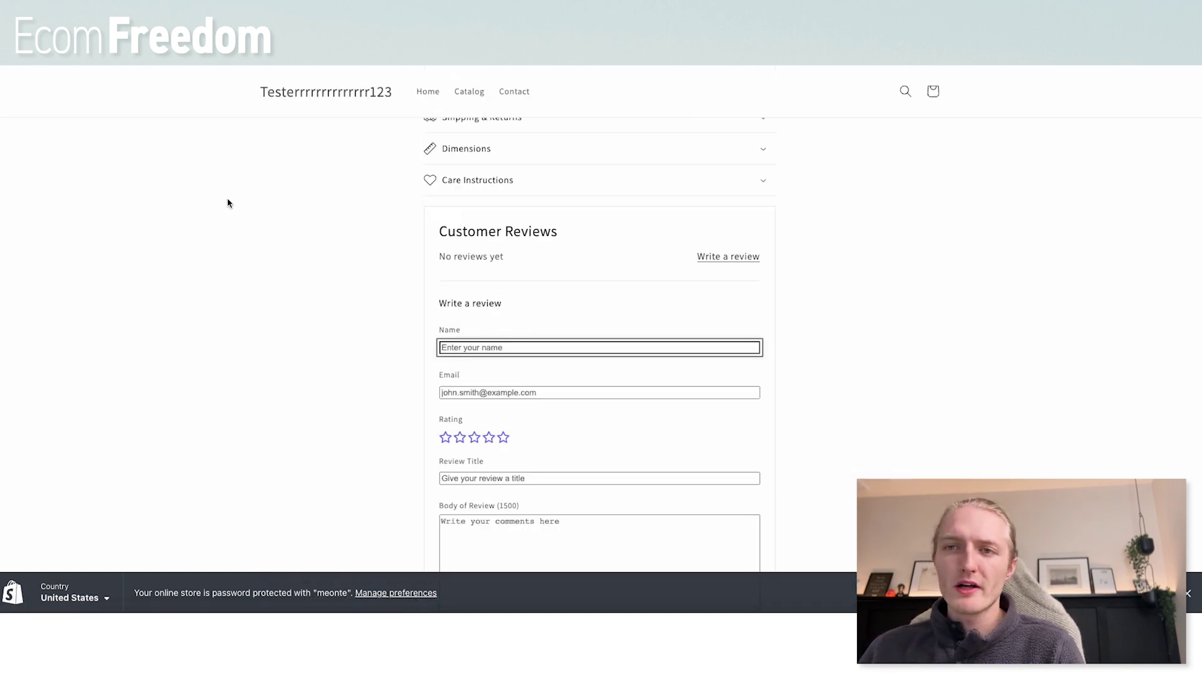
Return to the Shopify admin and open Ali Reviews – Product Reviews from Apps.
left_click(114, 73)
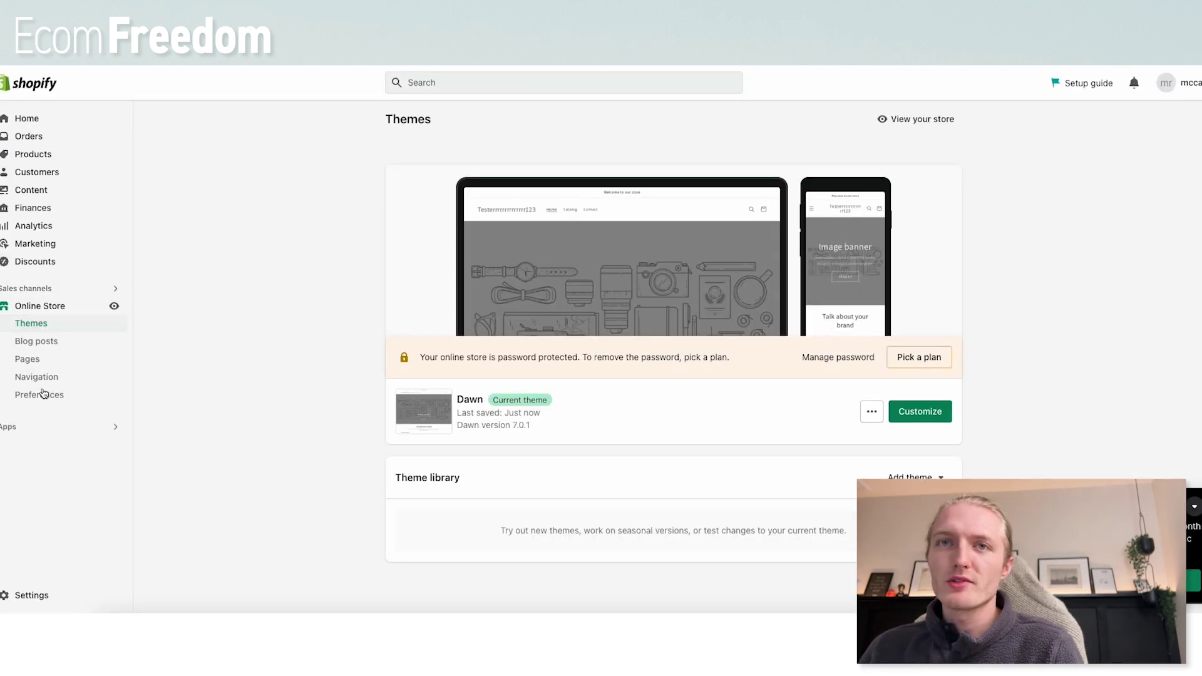
left_click(38, 429)
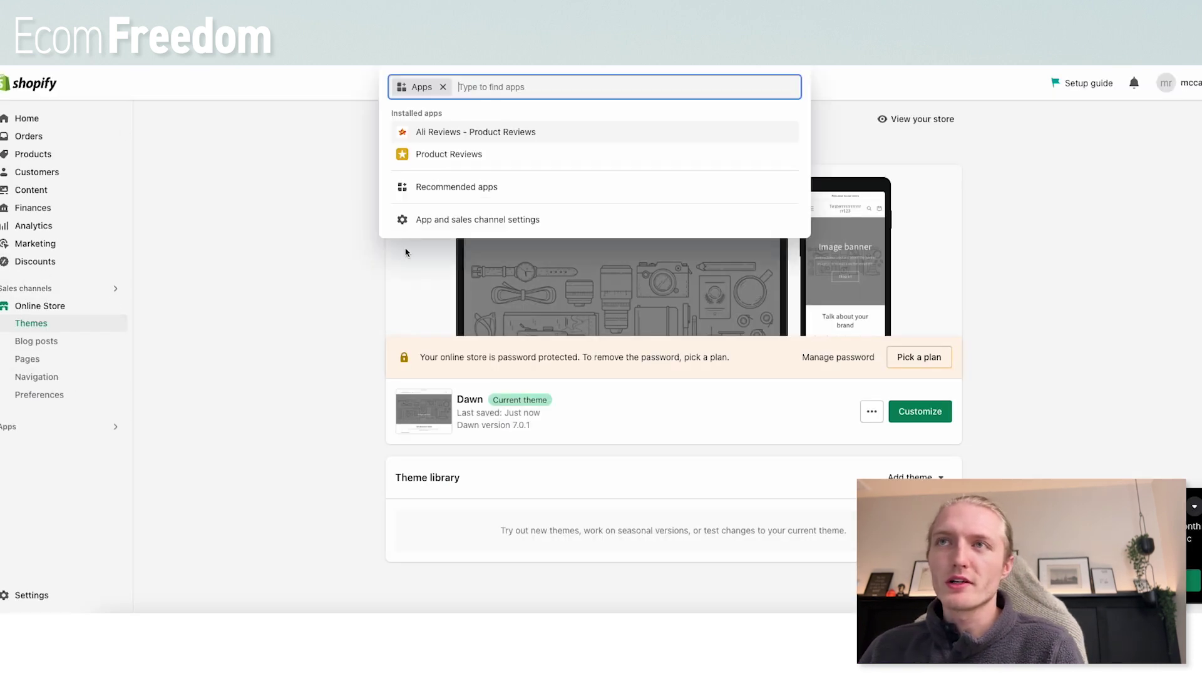
left_click(425, 131)
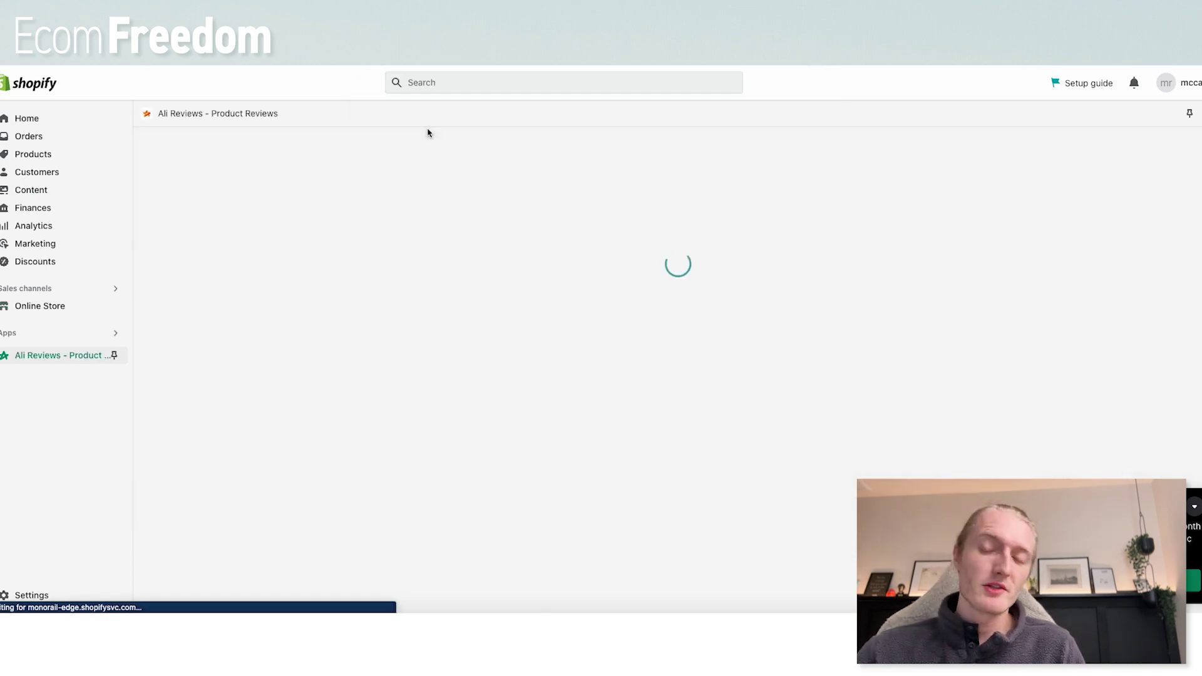